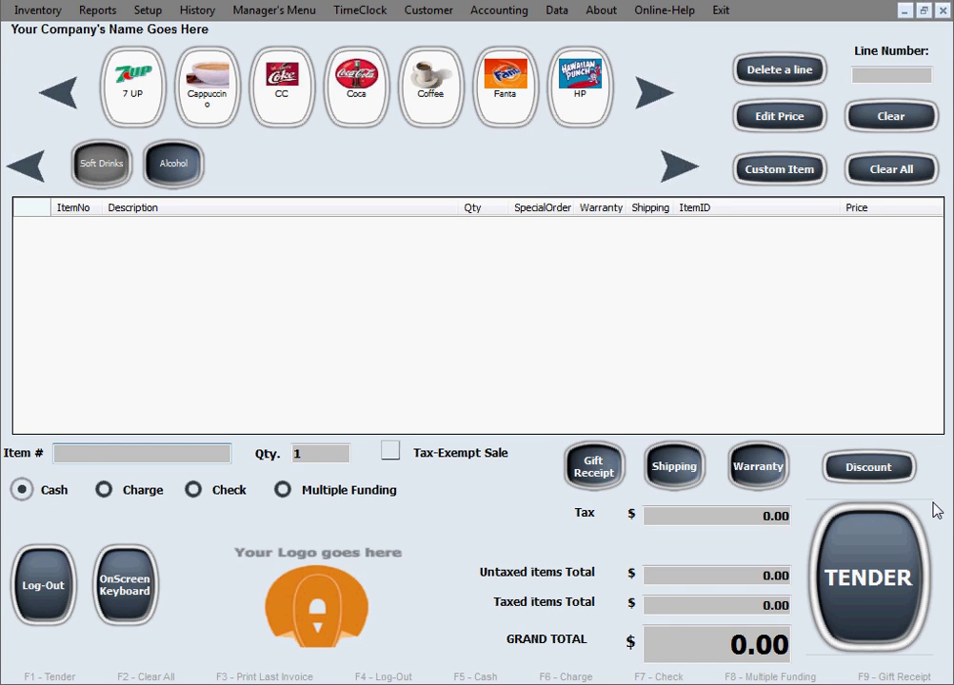
Open the accounting reports and select Income and Spending as the report type
left_click(498, 11)
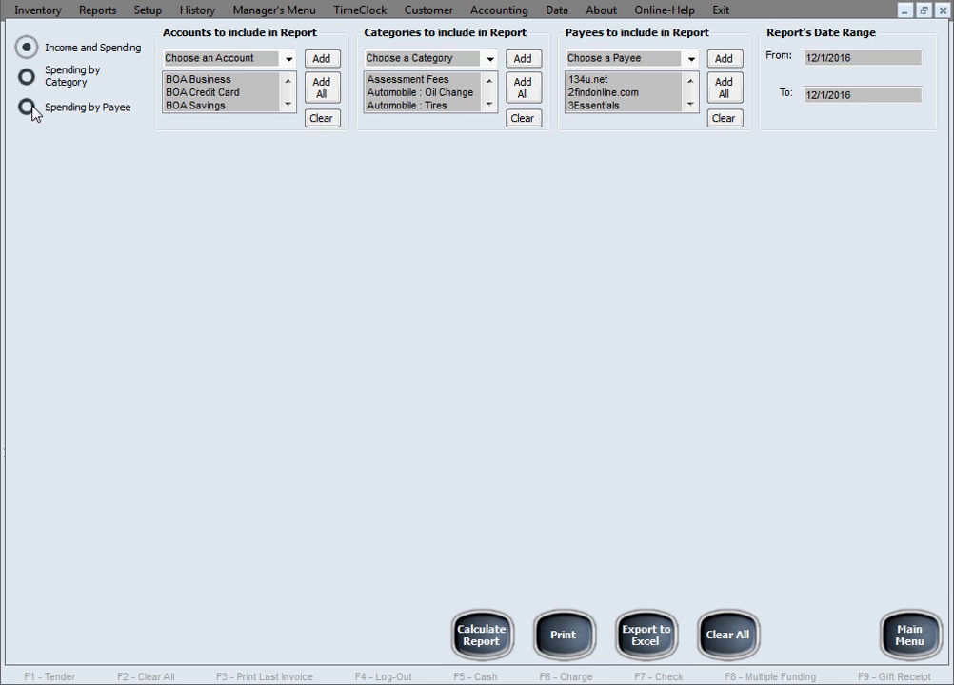
left_click(26, 80)
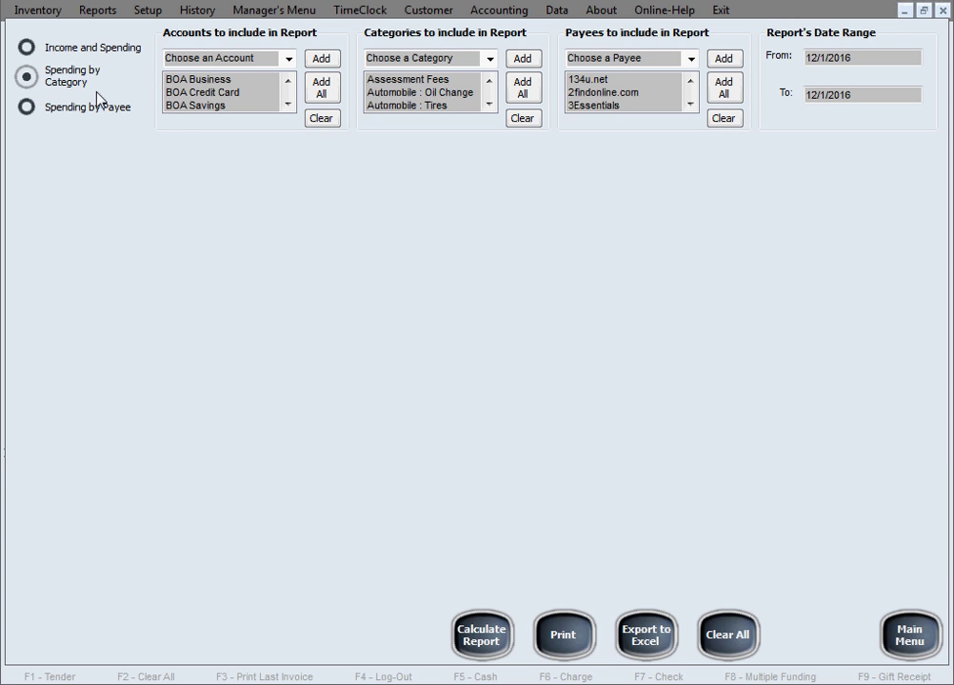
left_click(26, 110)
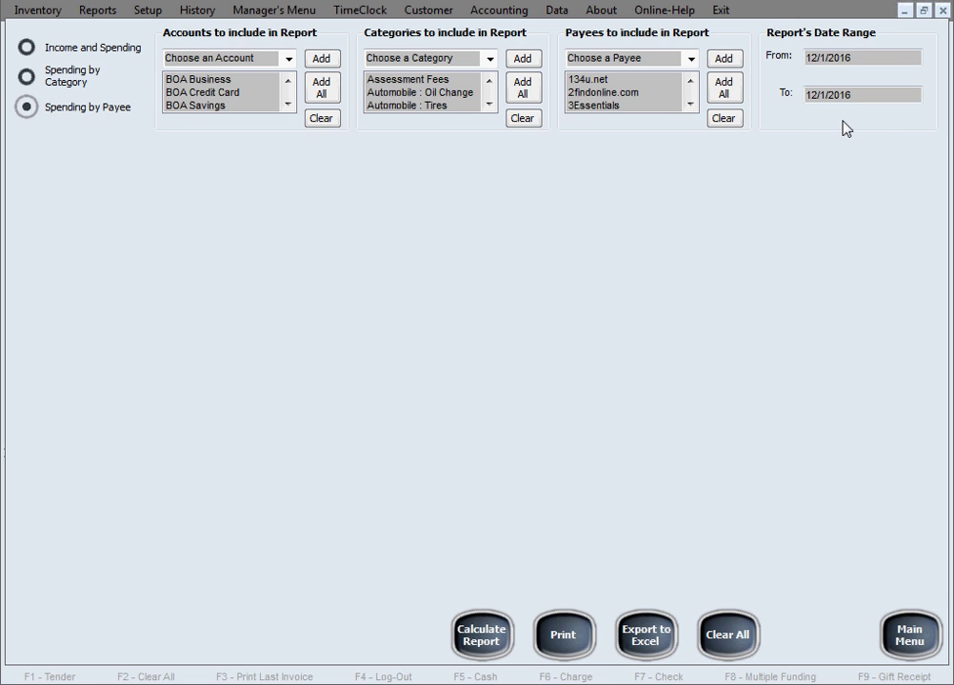
left_click(27, 46)
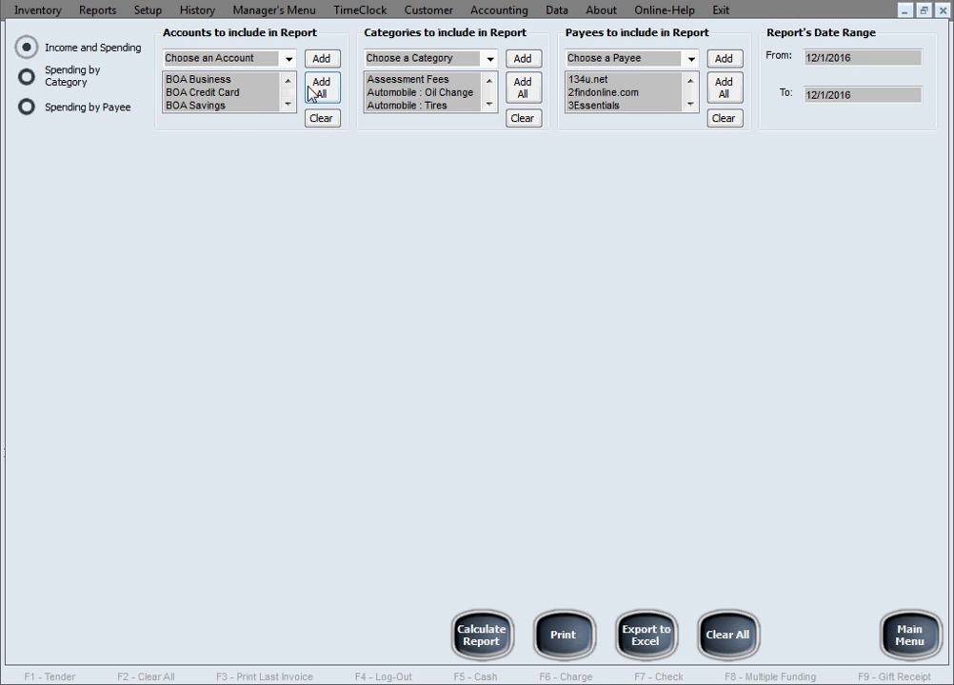
Clear the accounts to include in the report and add only BOA Business
left_click(322, 121)
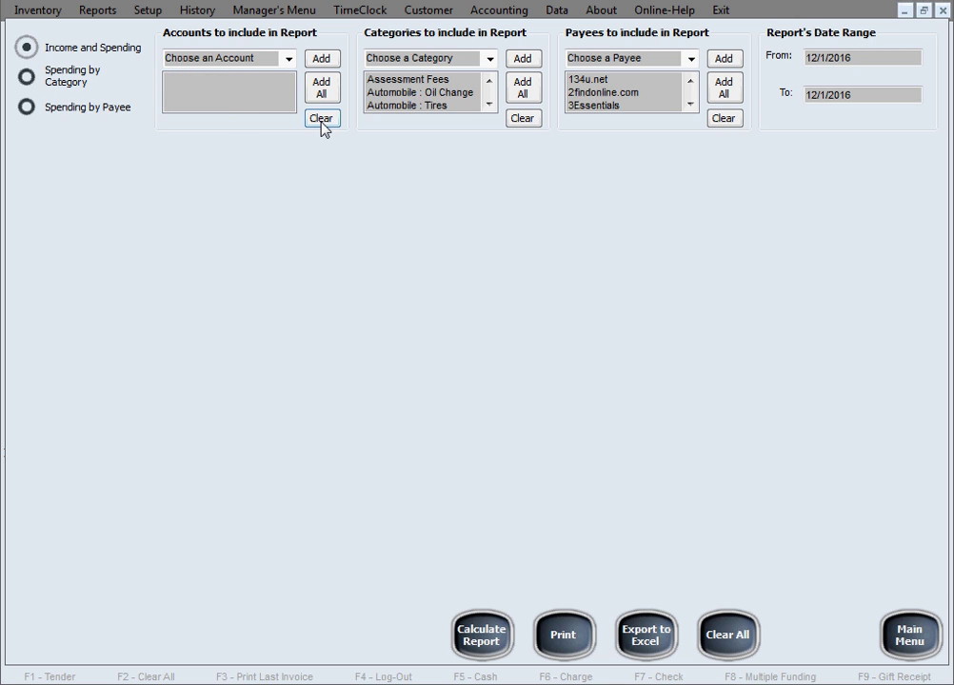
left_click(288, 60)
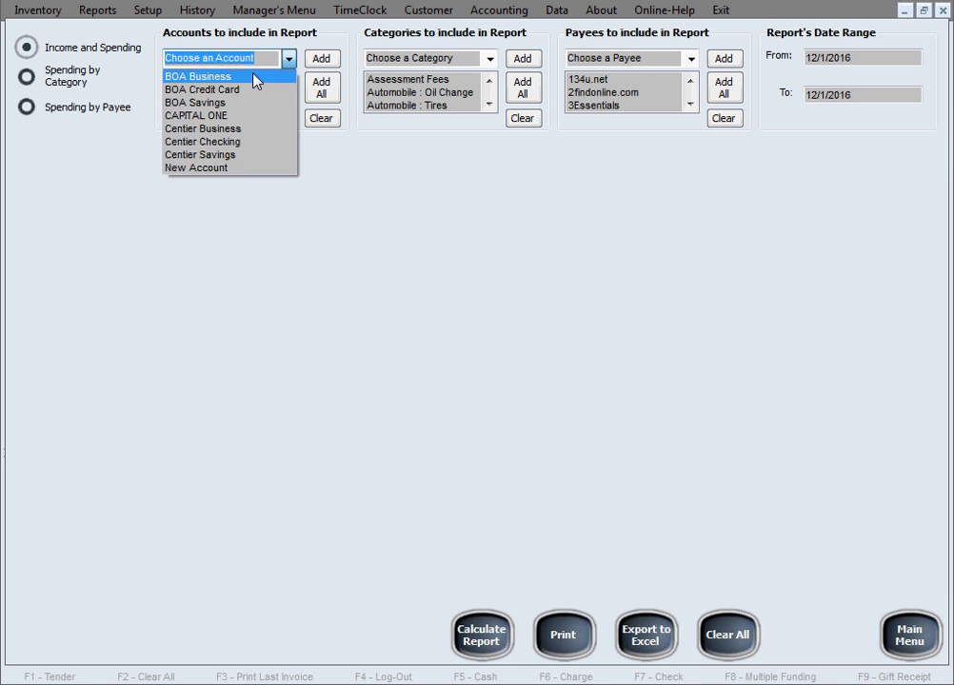
left_click(253, 77)
left_click(321, 59)
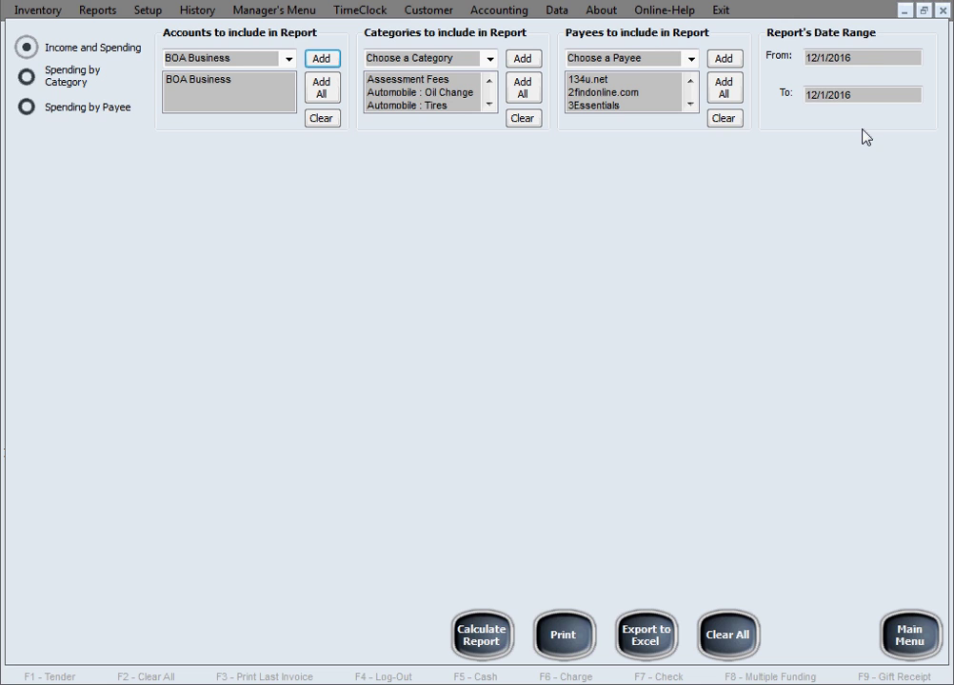
Set the report's start date to 1/1/2010 and calculate the Income and Spending report
left_click(853, 59)
left_click(846, 59)
type("0")
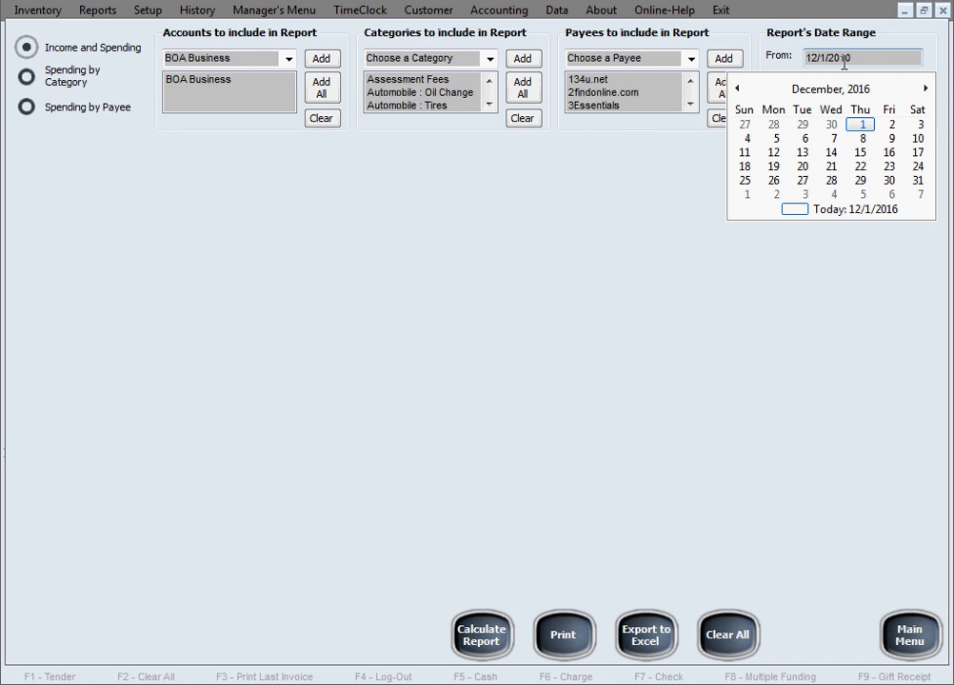
left_click(831, 329)
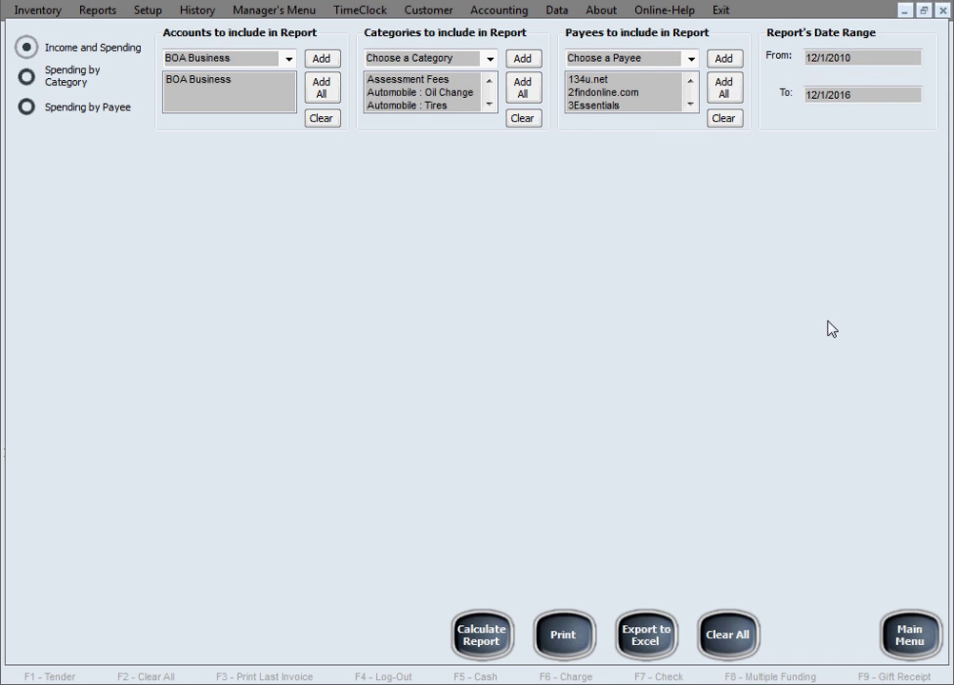
left_click(811, 57)
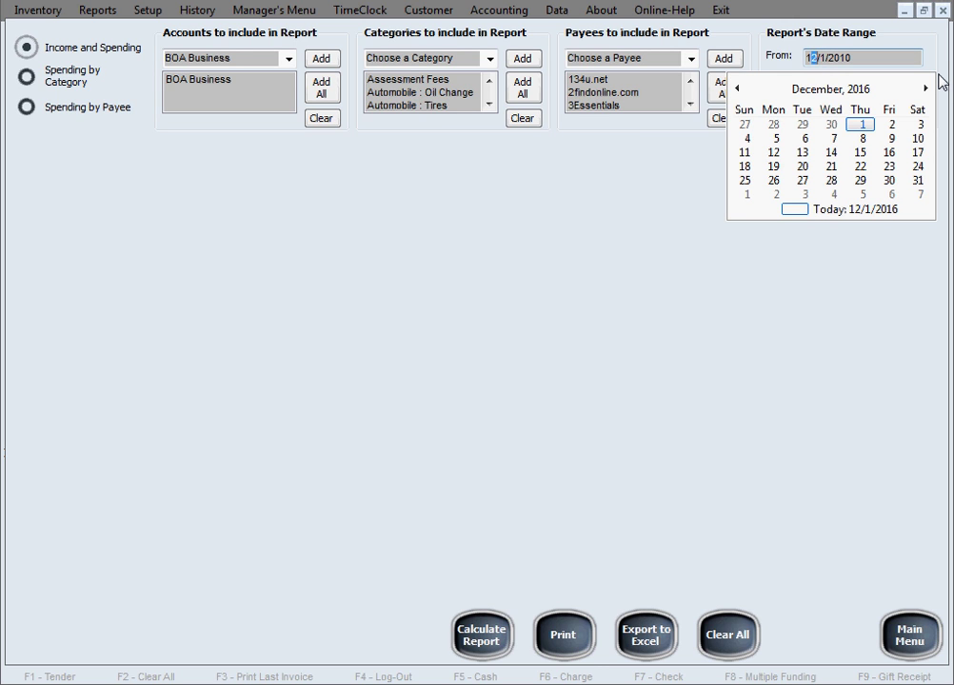
key("BackSpace")
left_click(694, 172)
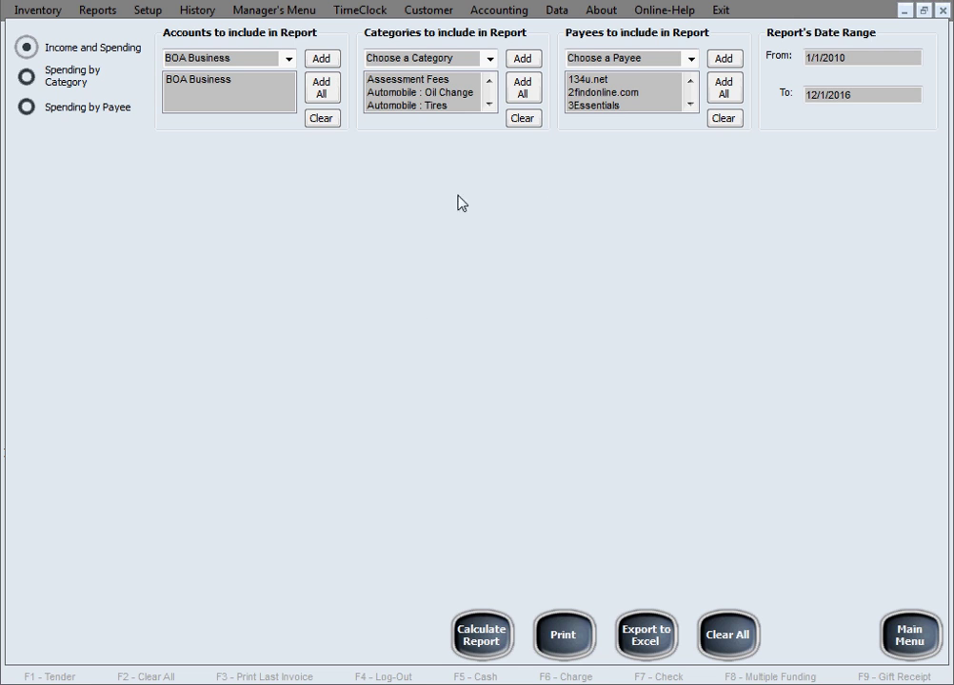
left_click(482, 638)
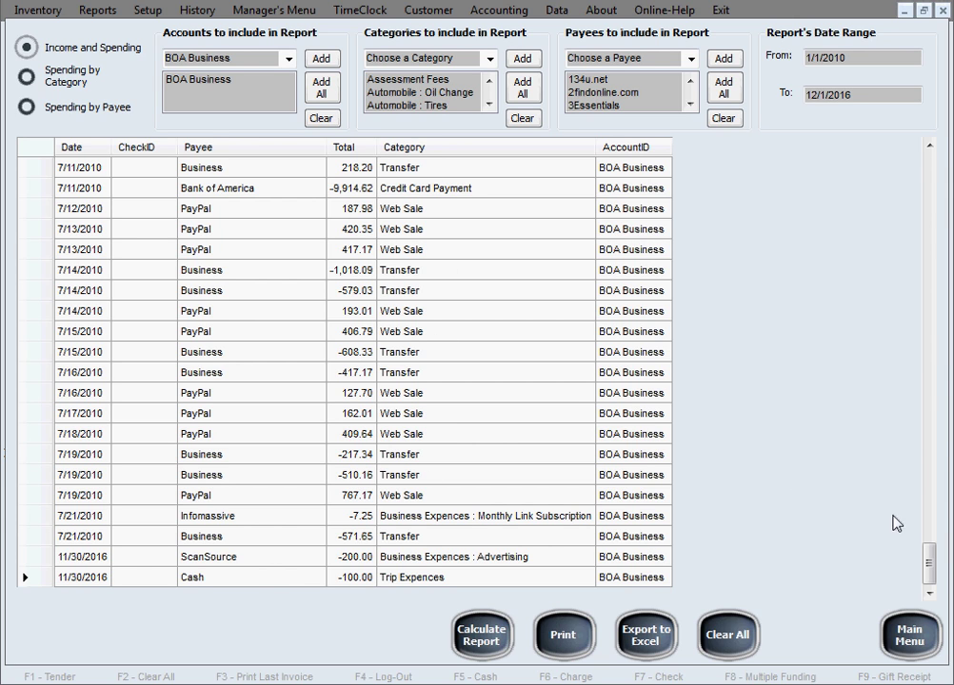
left_click_drag(928, 564, 892, 165)
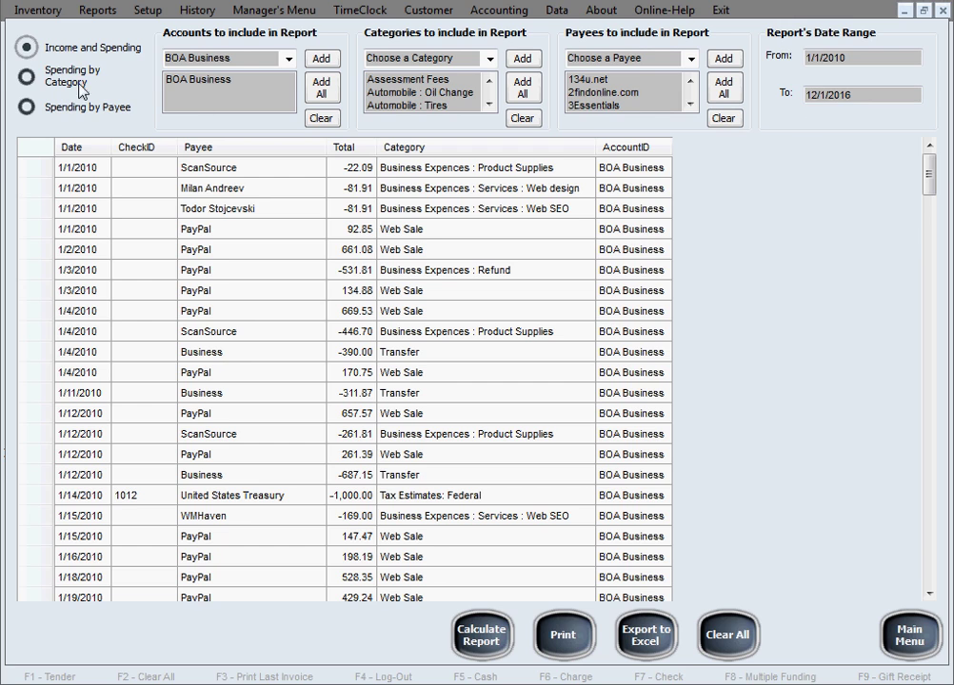
Calculate the Spending by Category report for BOA Business over the same date range and look through its totals
left_click(30, 77)
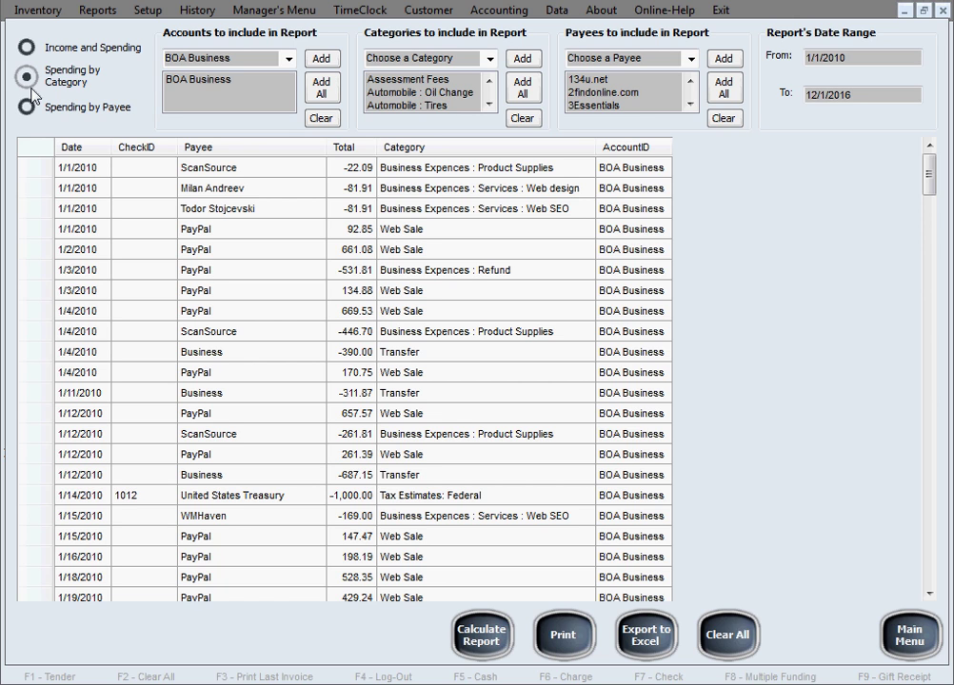
left_click(478, 638)
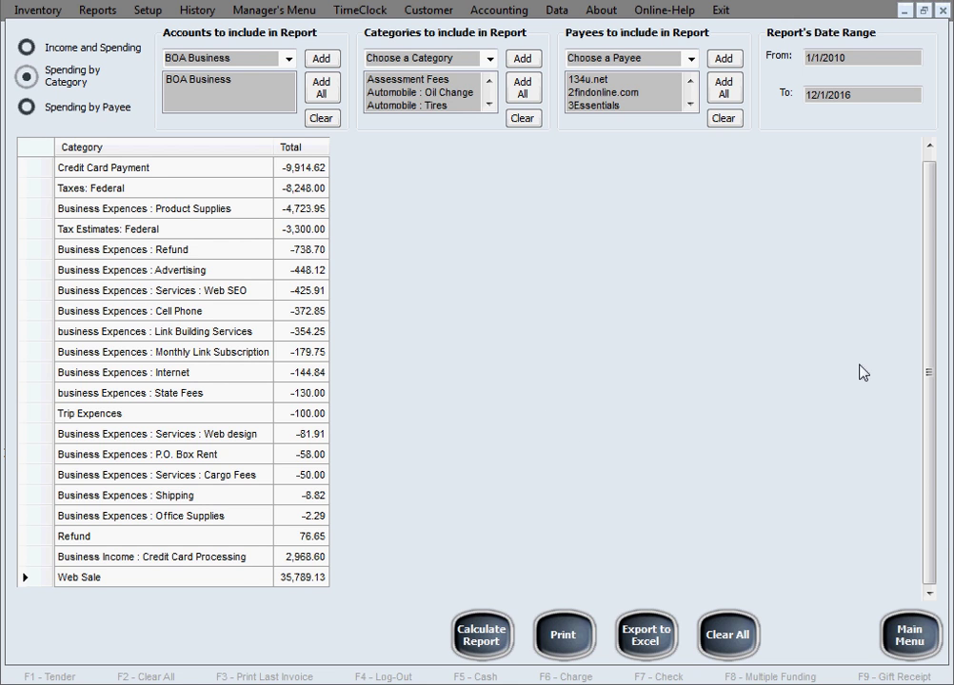
scroll(930, 358, "up", 1)
scroll(925, 366, "down", 1)
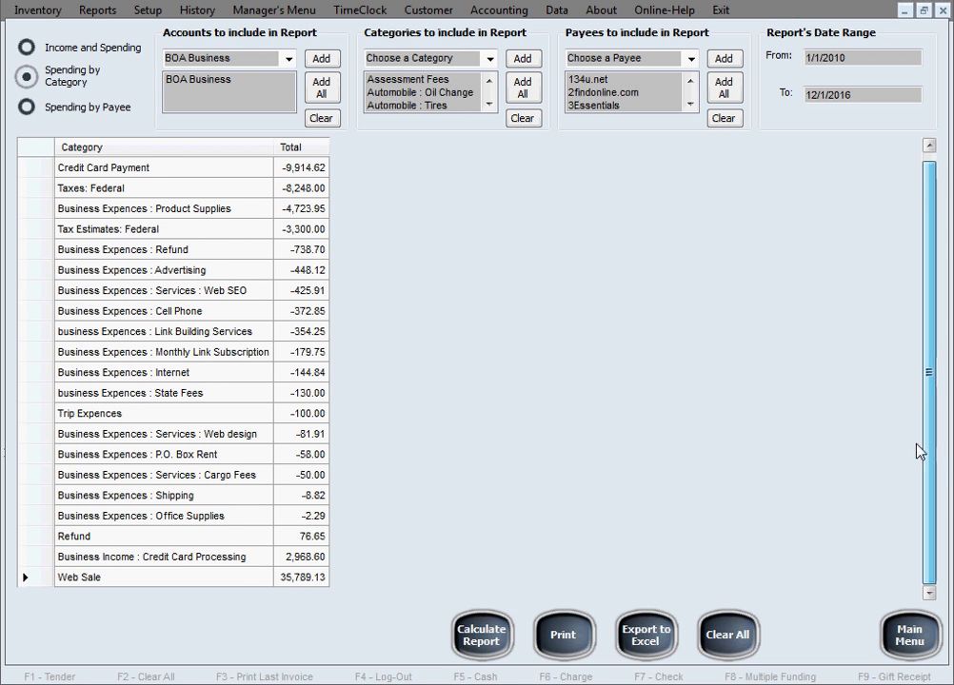
scroll(932, 362, "up", 1)
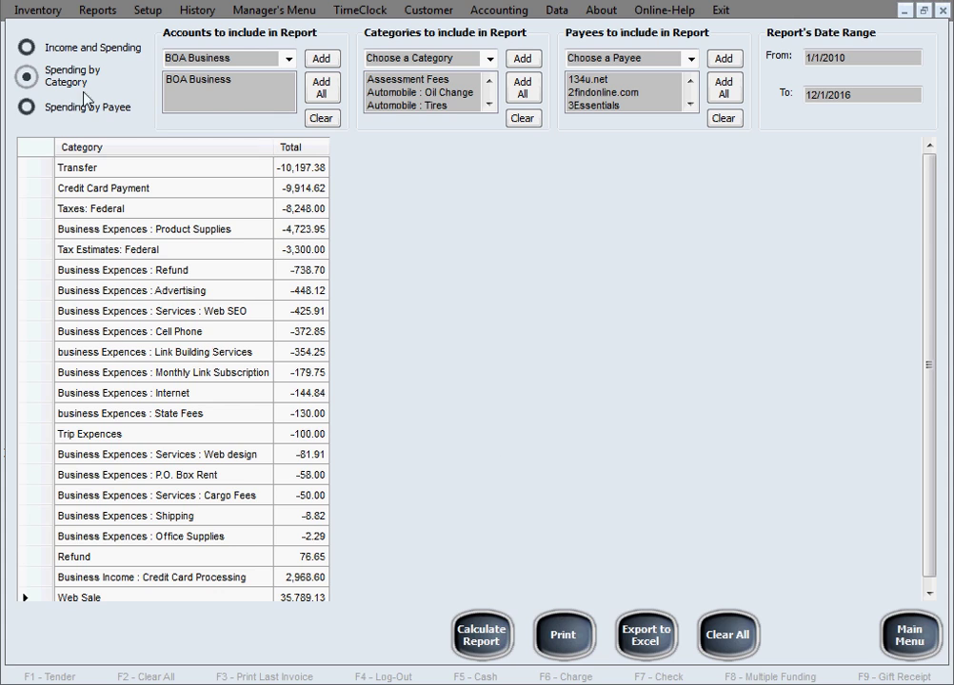
Calculate the Spending by Payee report for BOA Business over the same date range
left_click(27, 111)
left_click(27, 110)
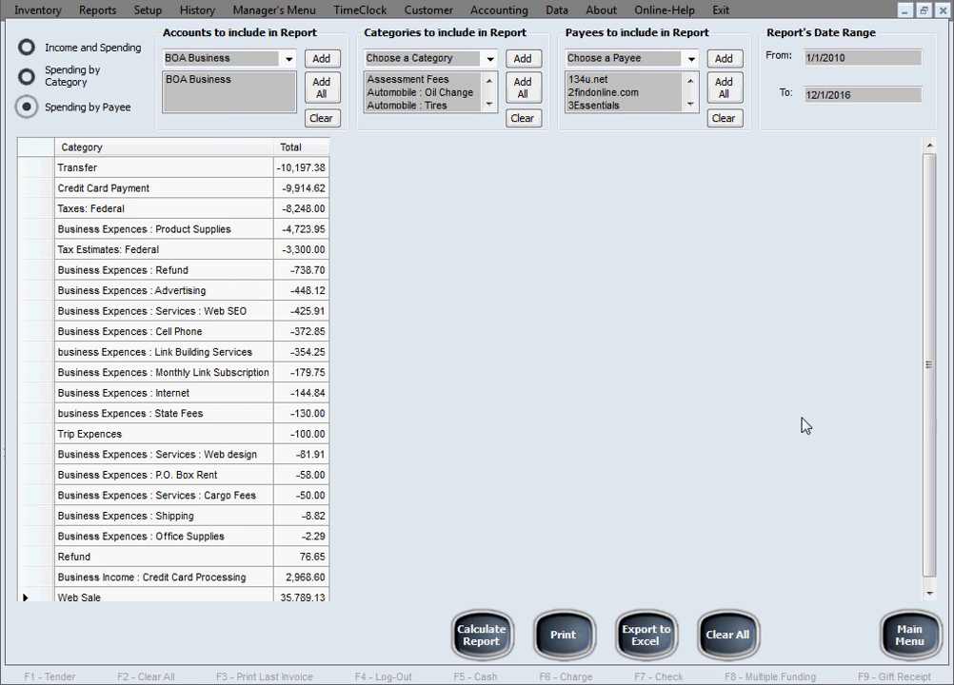
left_click(483, 644)
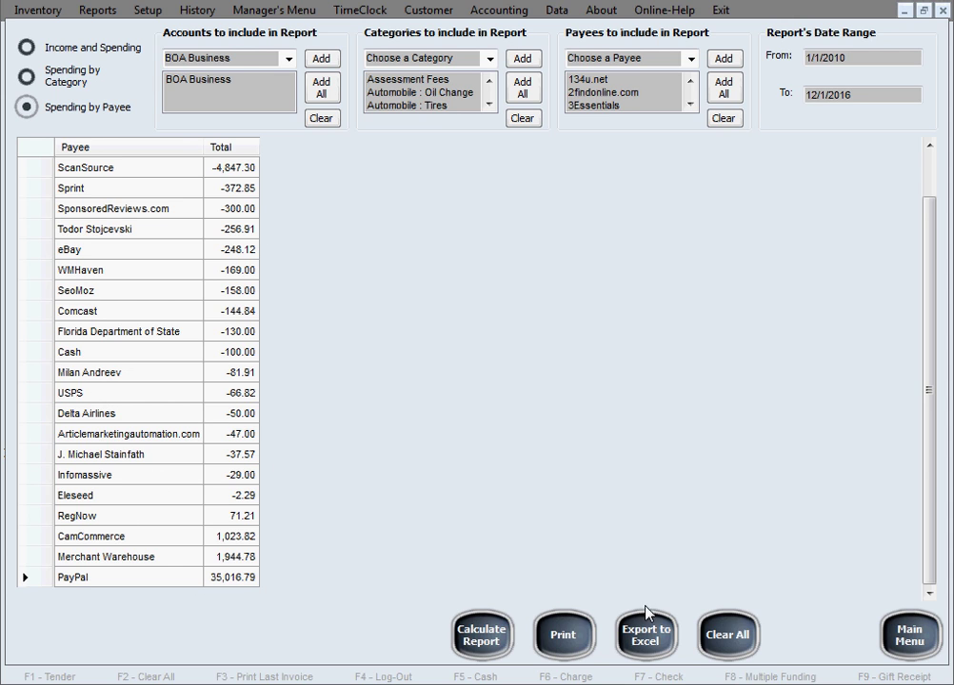
Clear all report selections and results and leave the reports
left_click(720, 638)
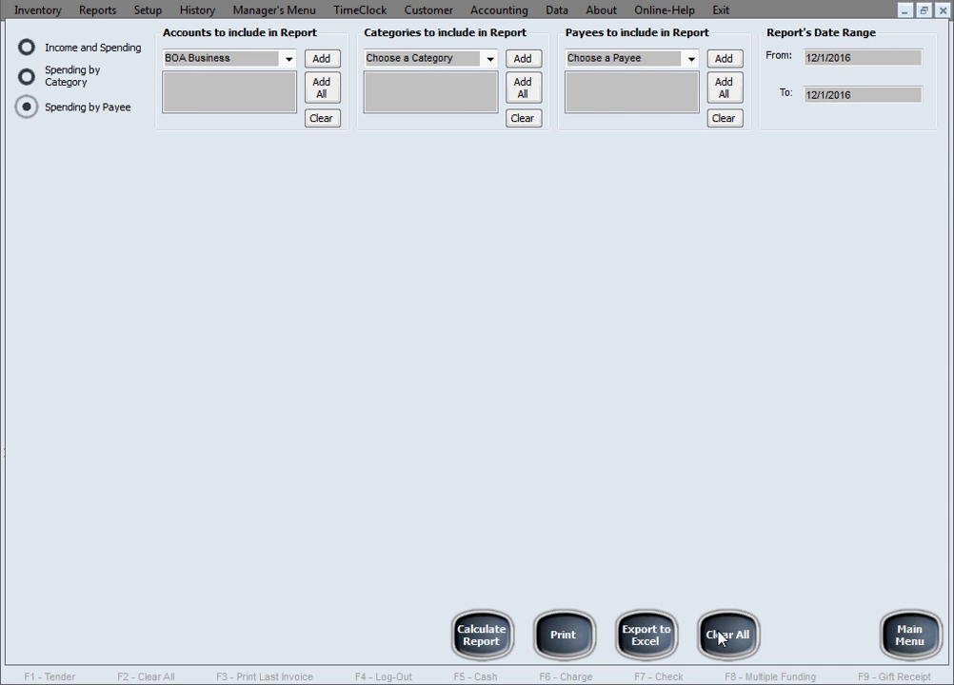
left_click(923, 635)
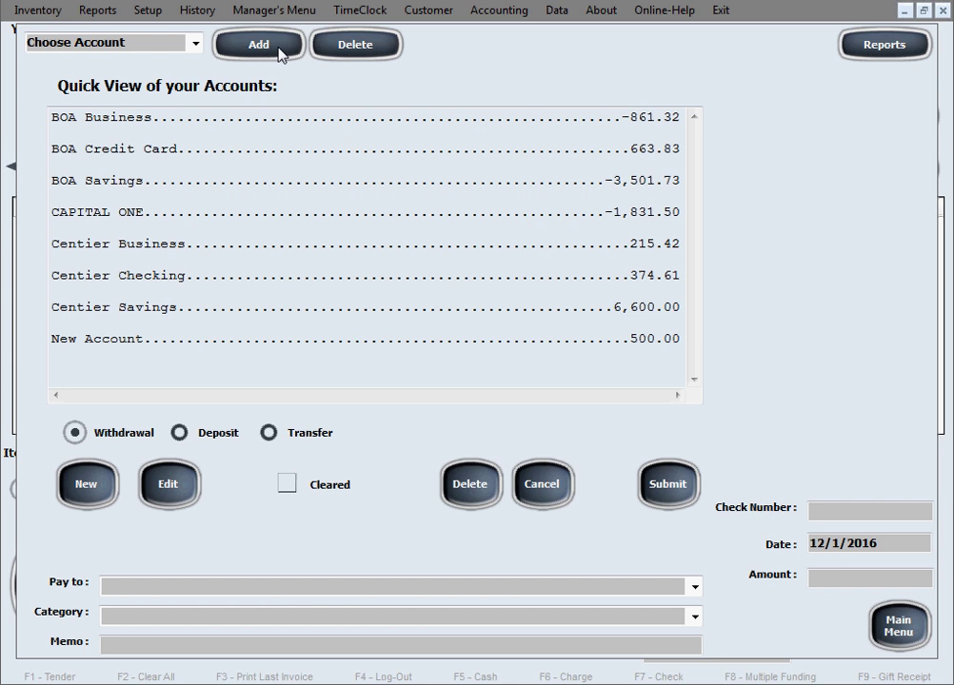
Add a new accounting account named with the customer's full name and acknowledge the initial transaction notice
left_click(279, 50)
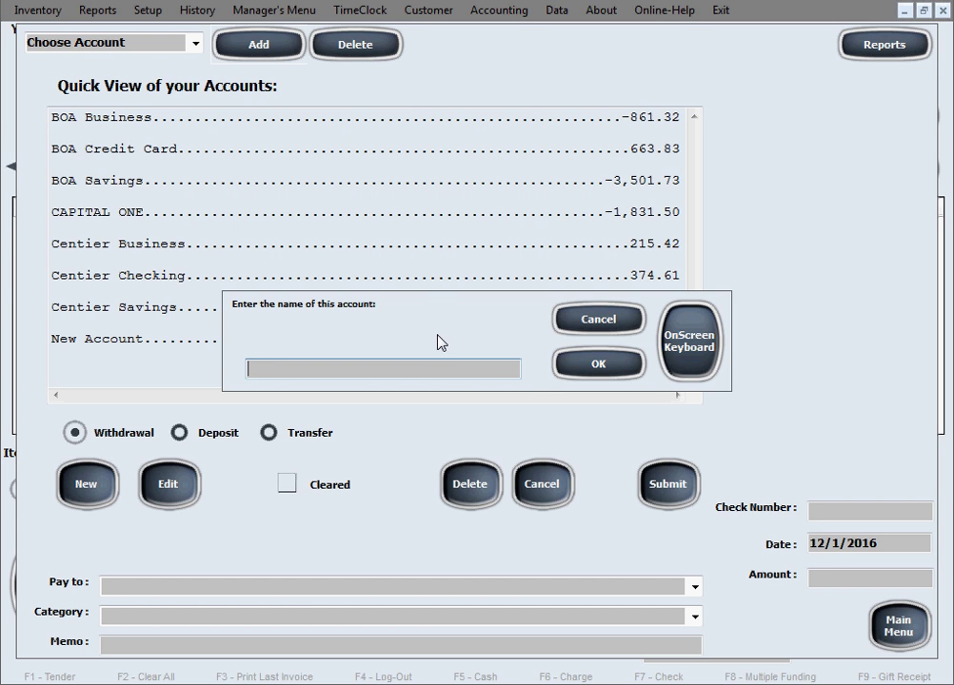
type("John Doe")
left_click(630, 373)
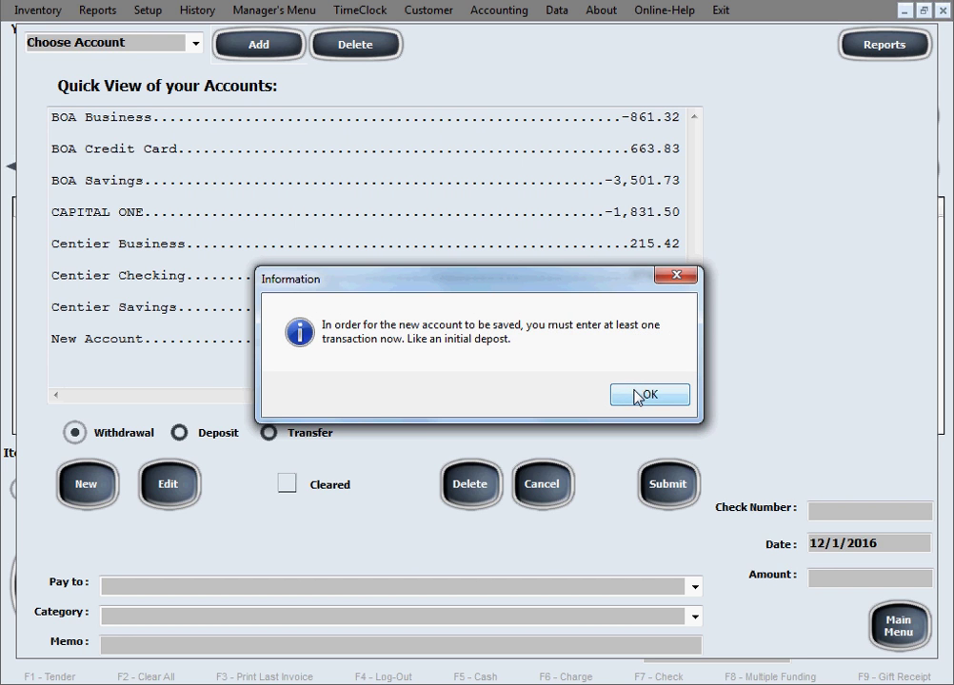
left_click(647, 394)
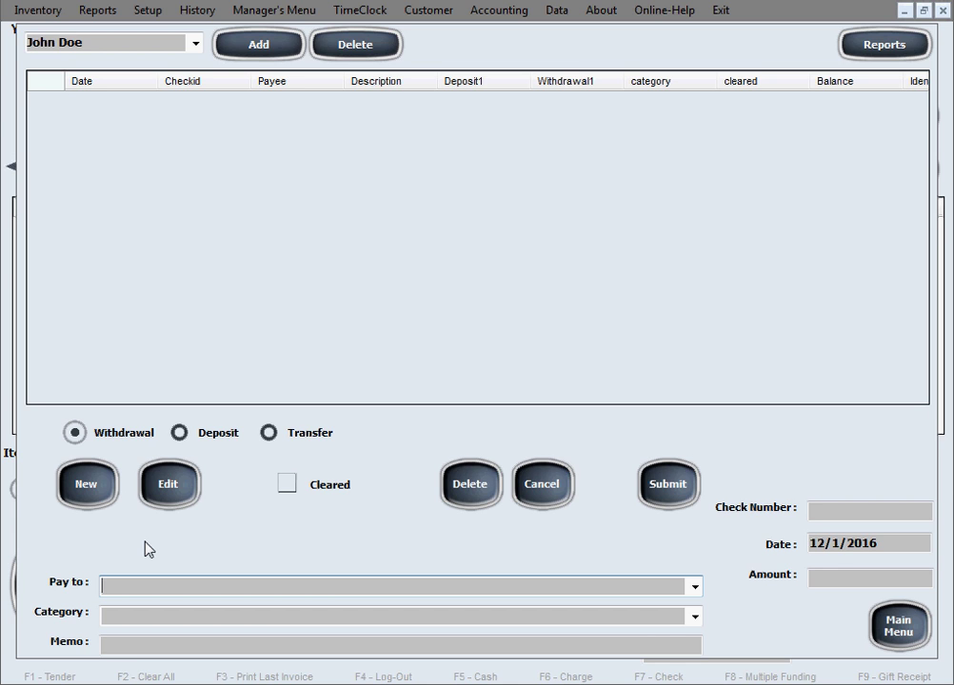
Submit a withdrawal of 64.82 in the customer's new account, paid to Business under the category Tab
type("B")
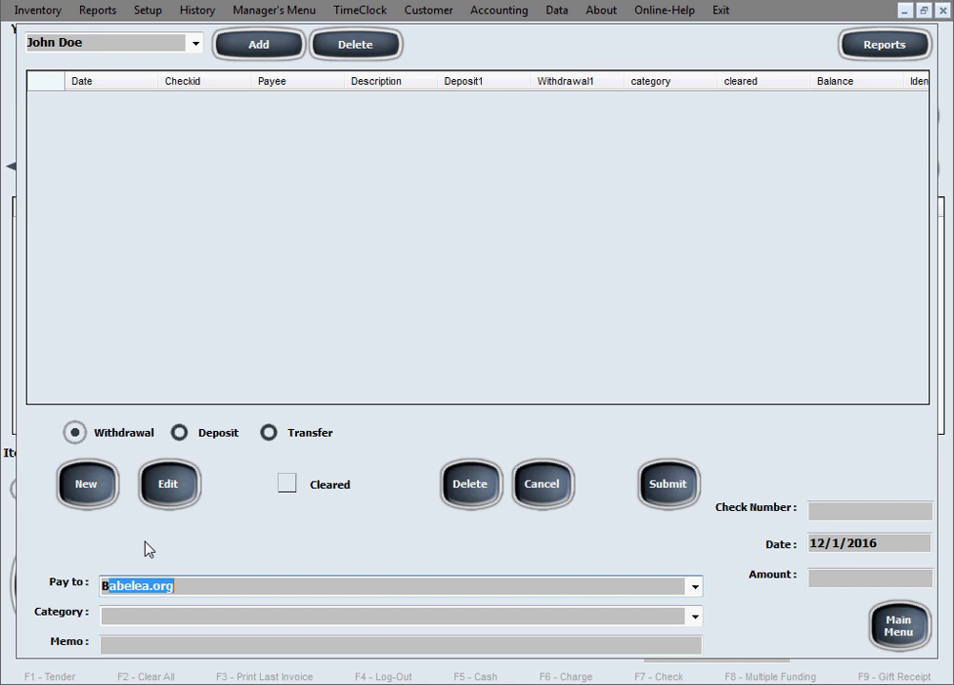
type("usiness")
key("Tab")
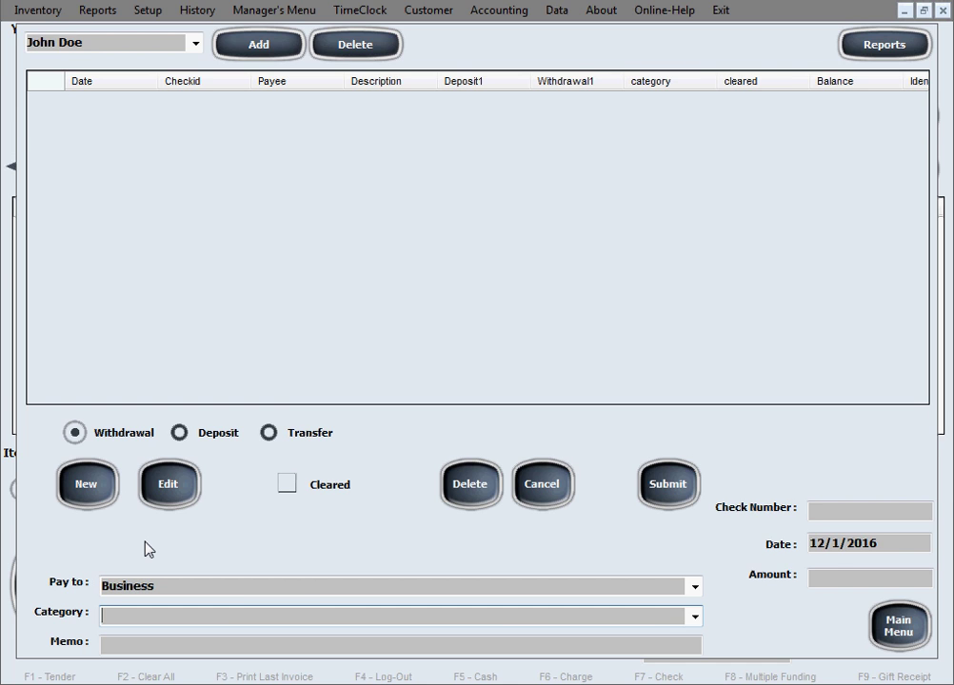
type("Tab")
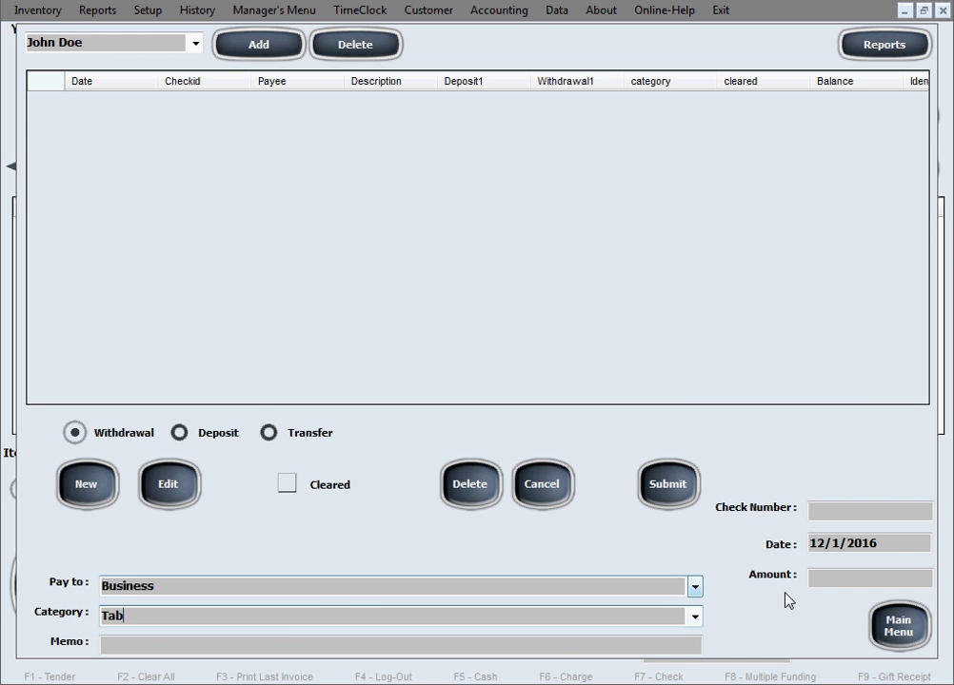
left_click(201, 652)
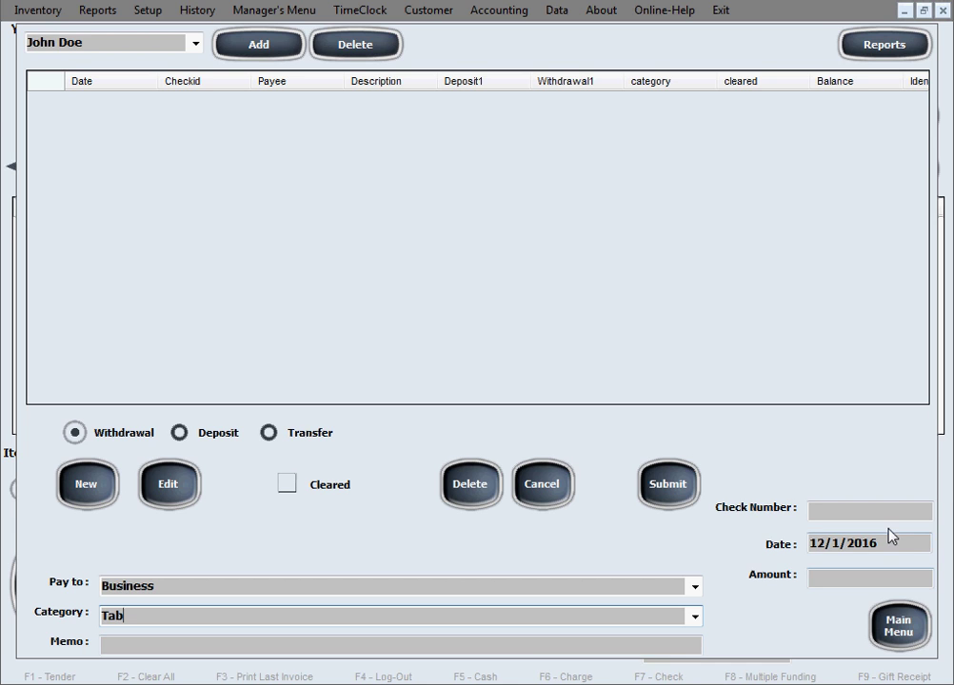
left_click(842, 576)
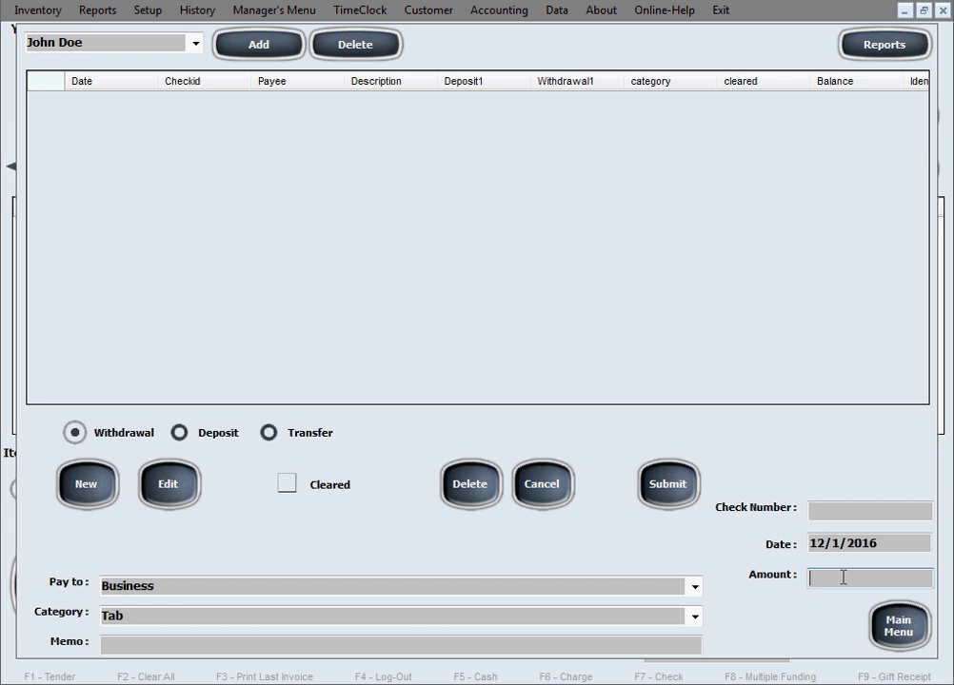
type("64.82")
left_click(646, 485)
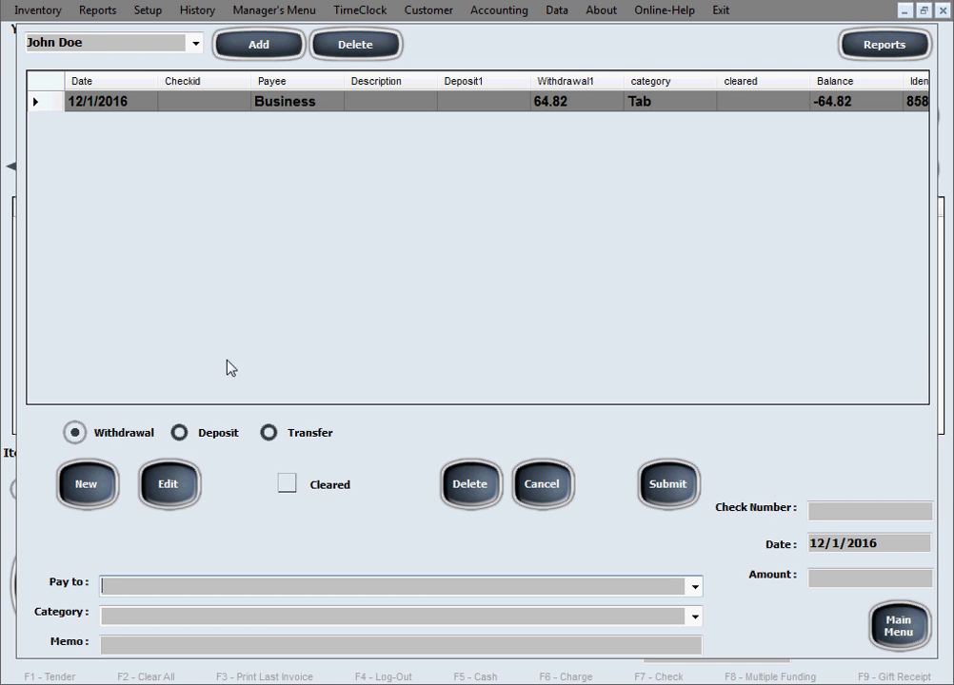
Submit a deposit of 200 to the customer's account, from the customer's full name, under the category Payoff tab
left_click(180, 435)
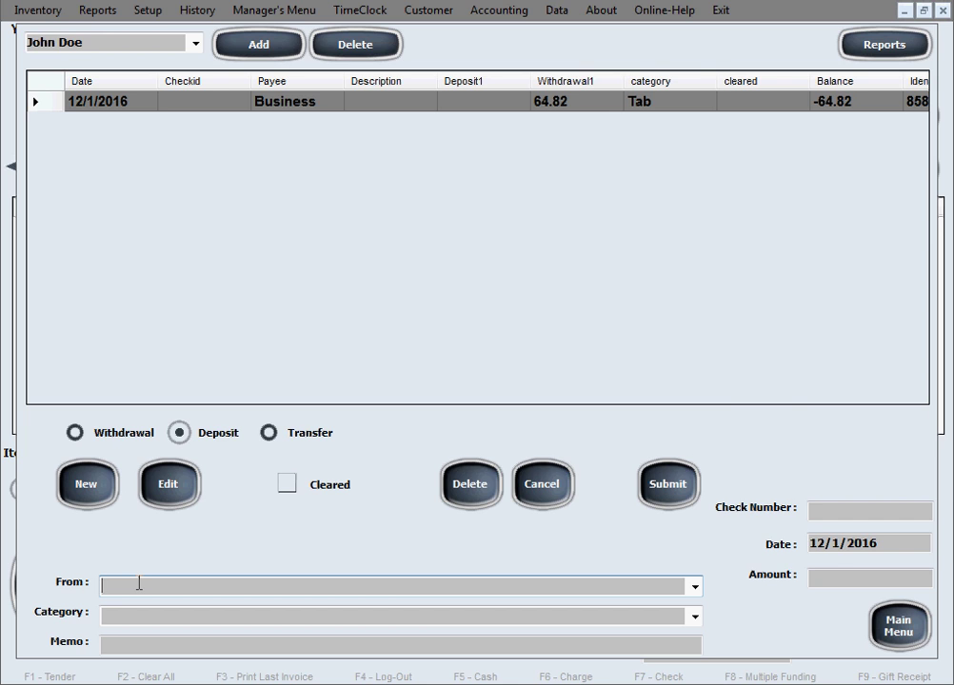
key("Down")
type("John Doe")
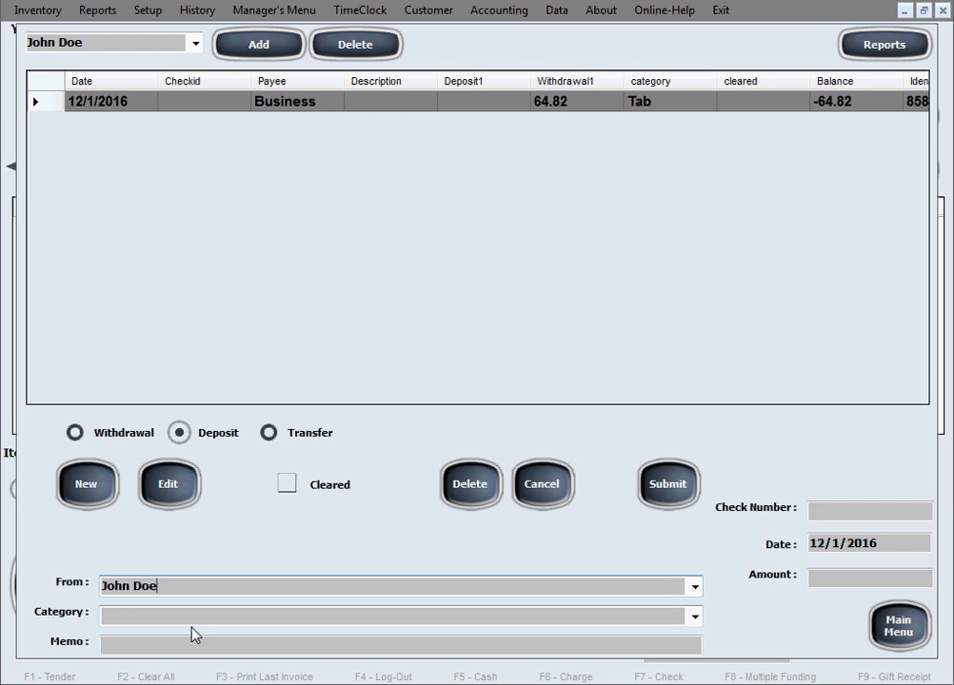
left_click(123, 619)
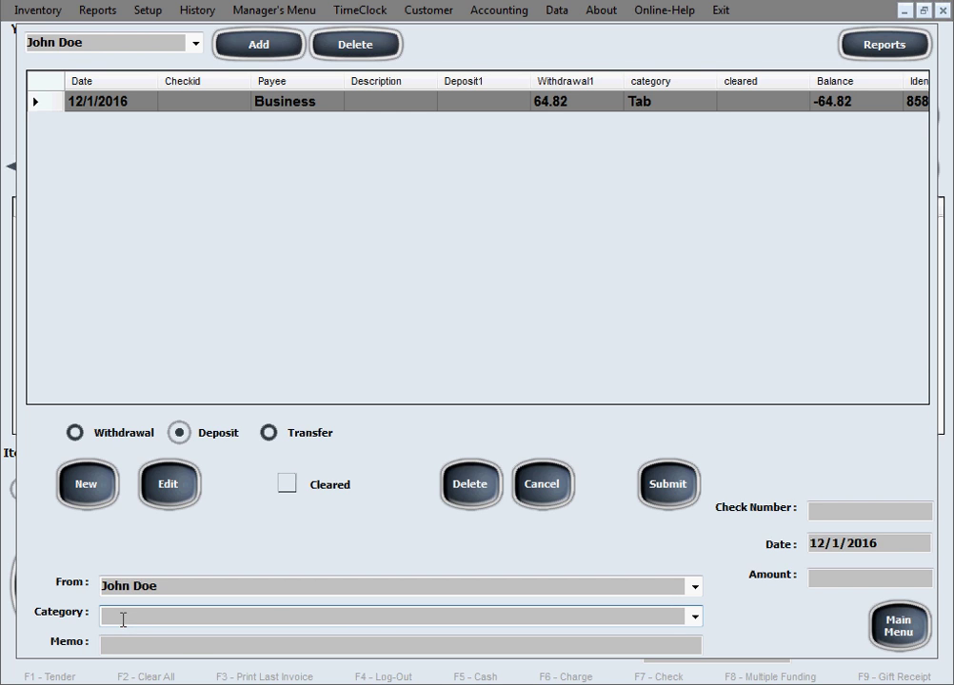
type("Payoff tab")
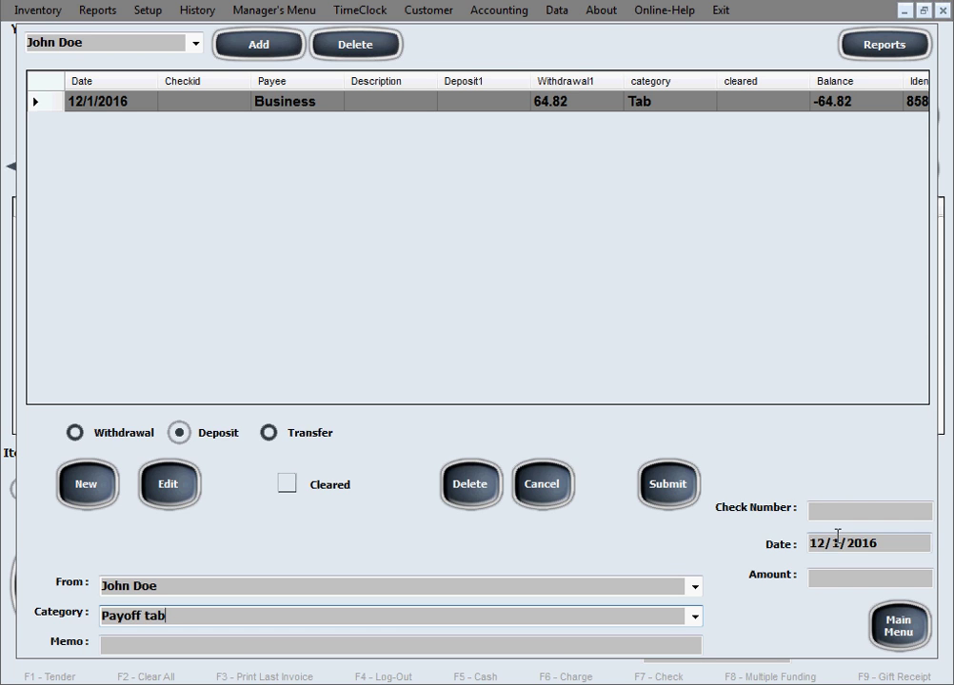
left_click(845, 578)
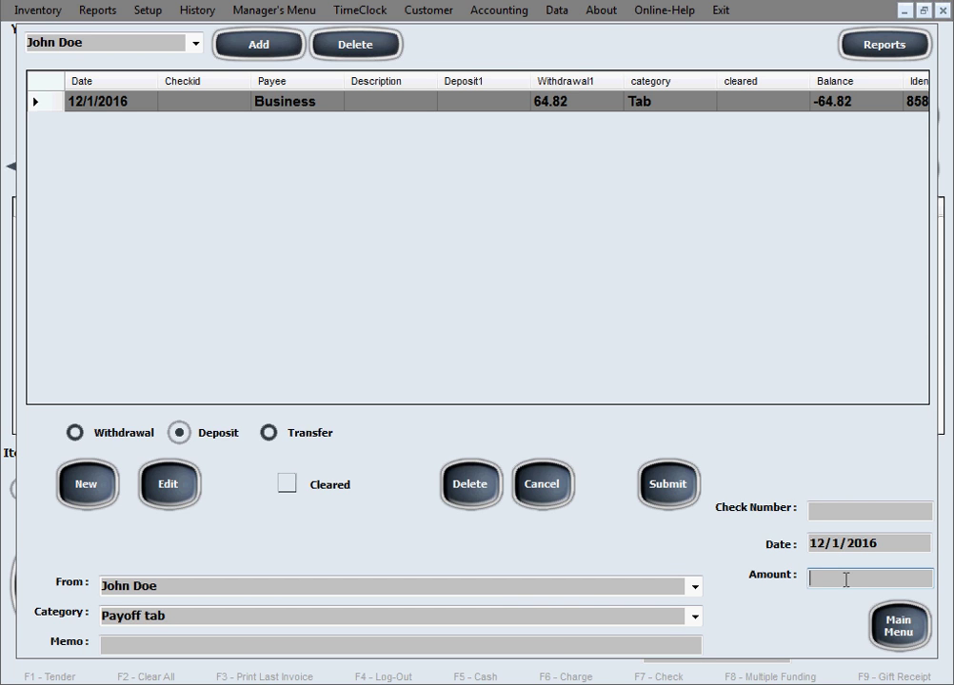
type("200")
left_click(685, 488)
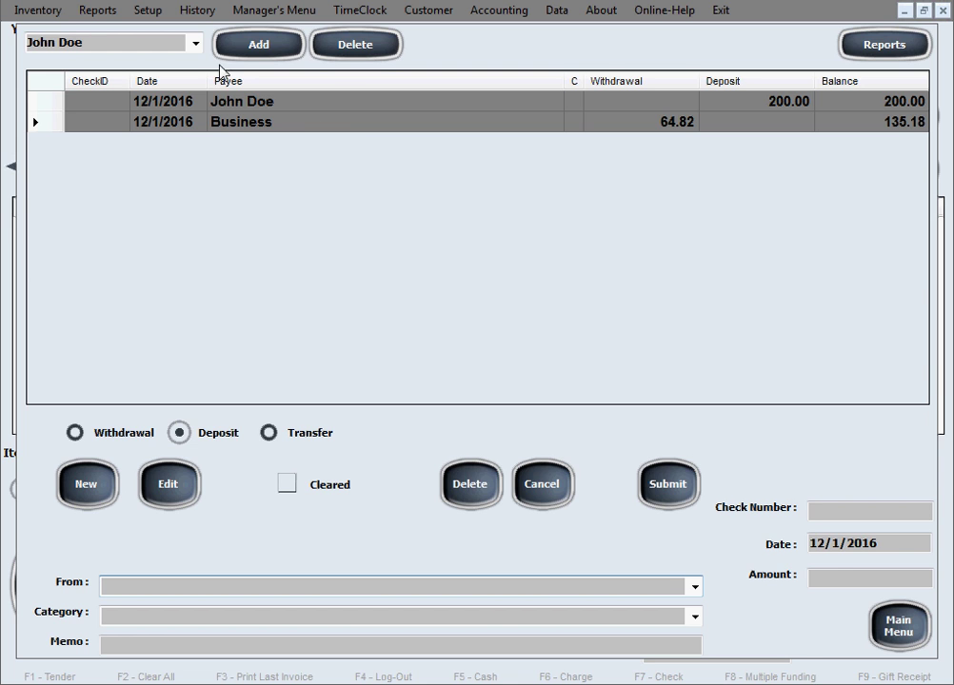
View the list of accounts and return to the main menu
left_click(195, 45)
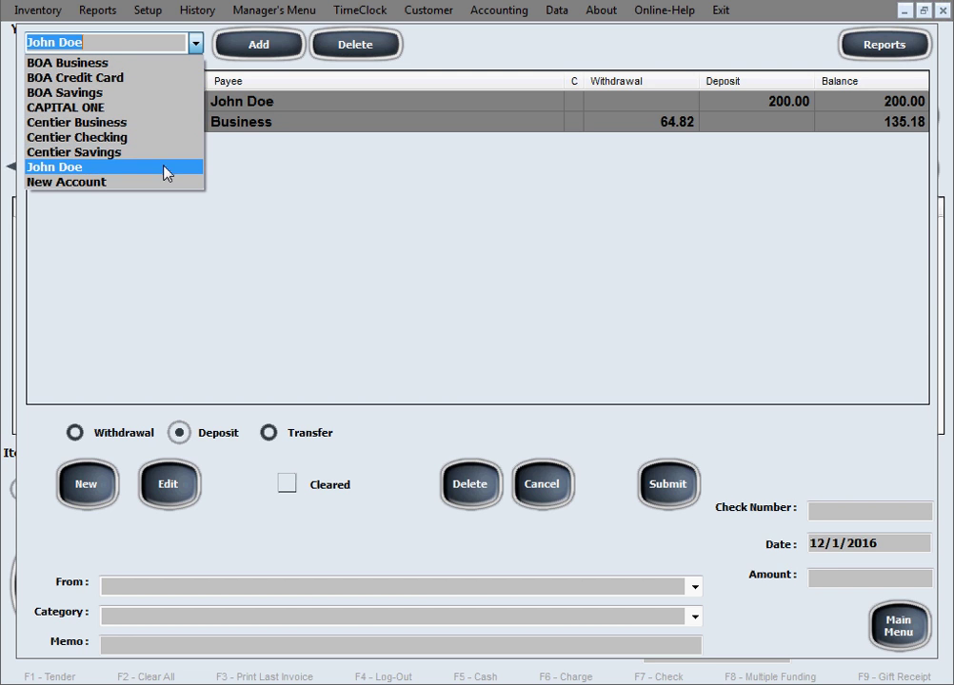
left_click(335, 292)
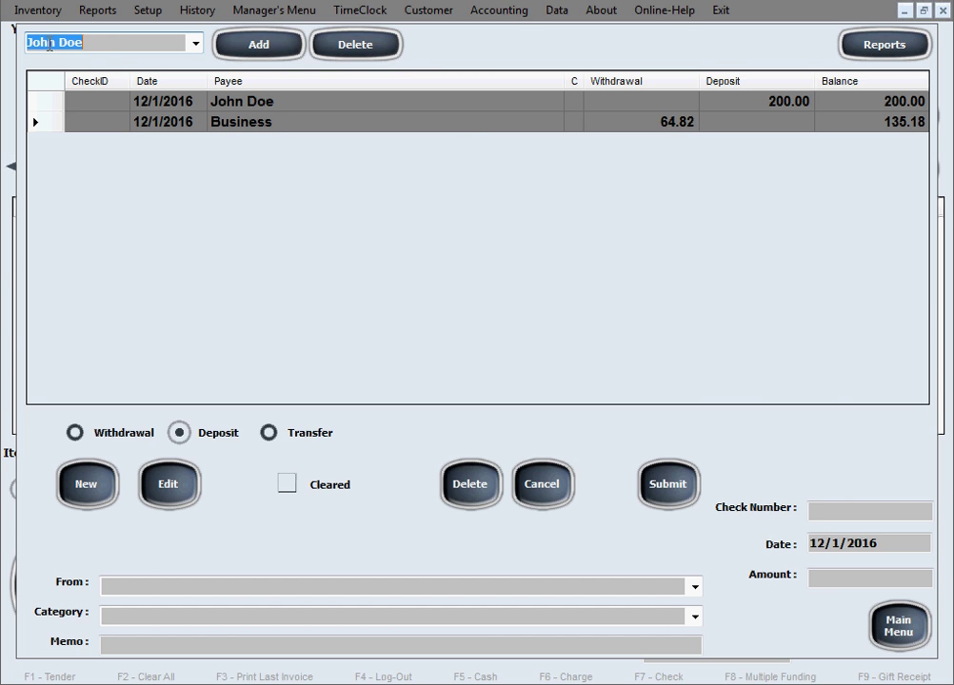
left_click(84, 40)
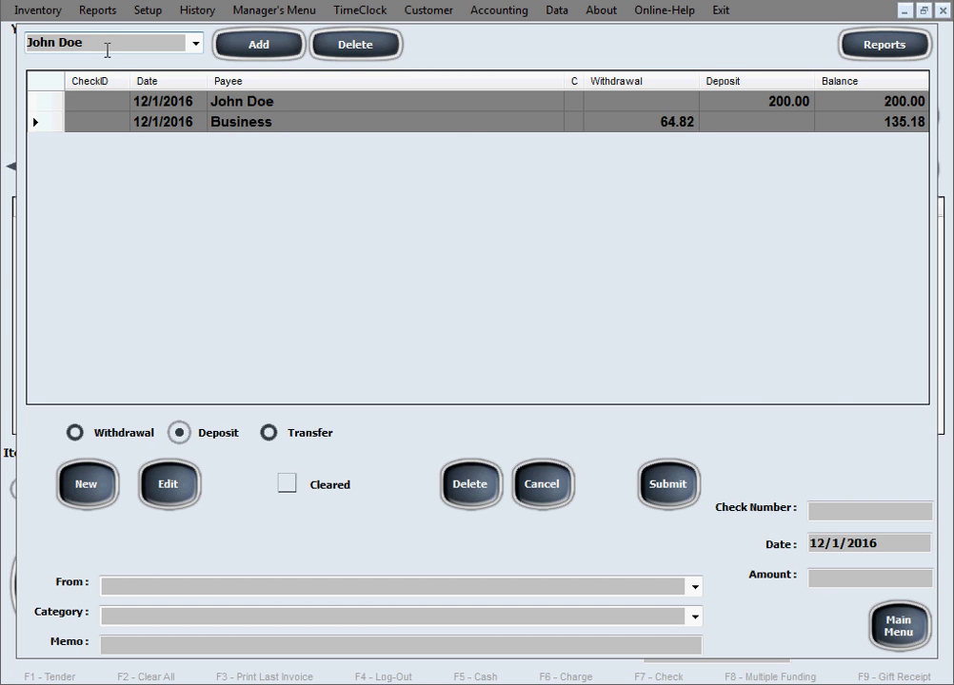
left_click(902, 632)
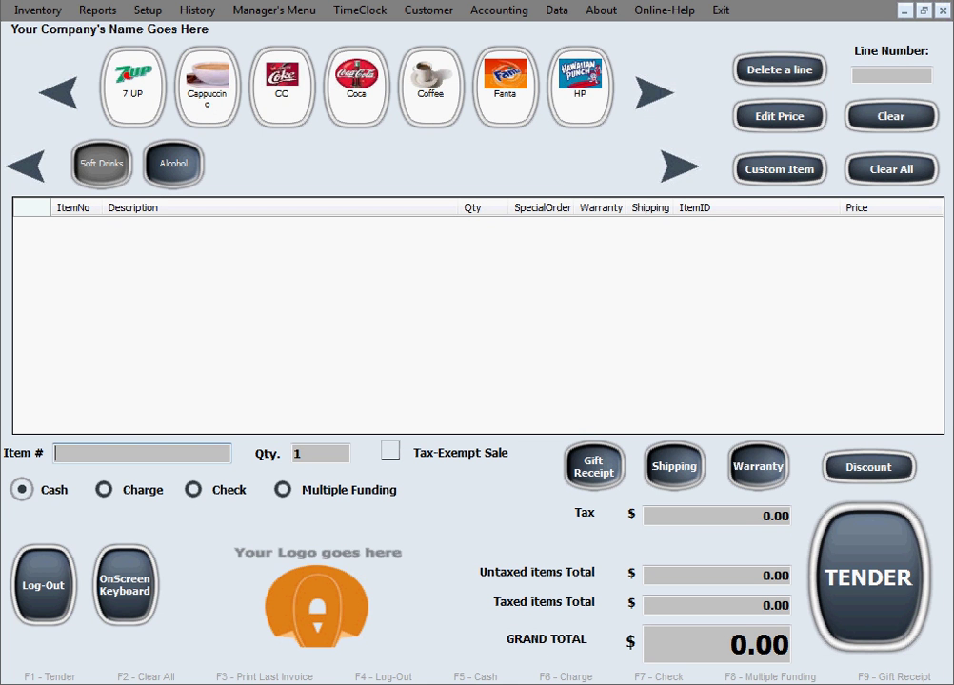